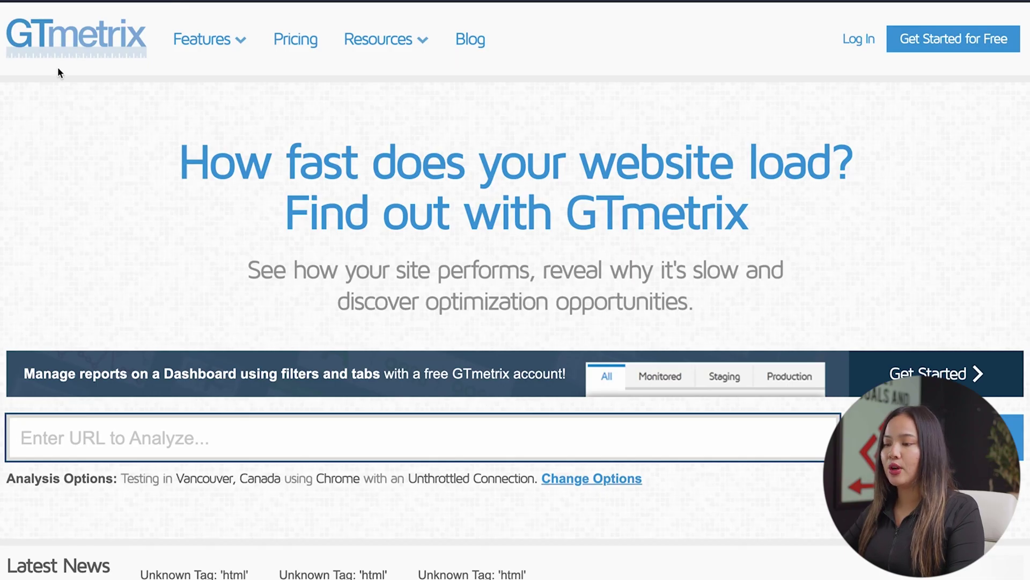
Bring up the My First Website homepage in place of the GTmetrix speed-test page.
mouse_move(203, 31)
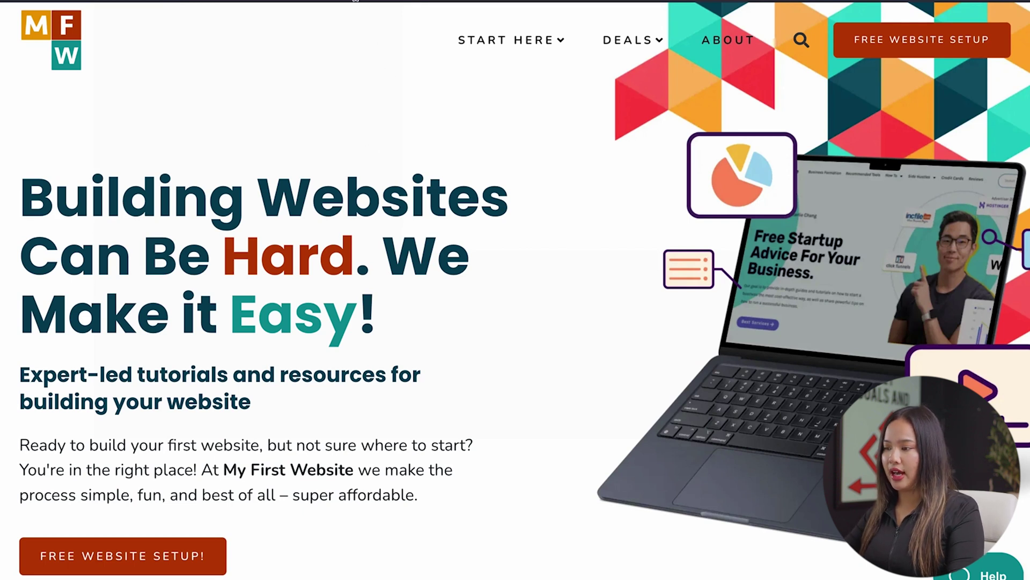
right_click(425, 115)
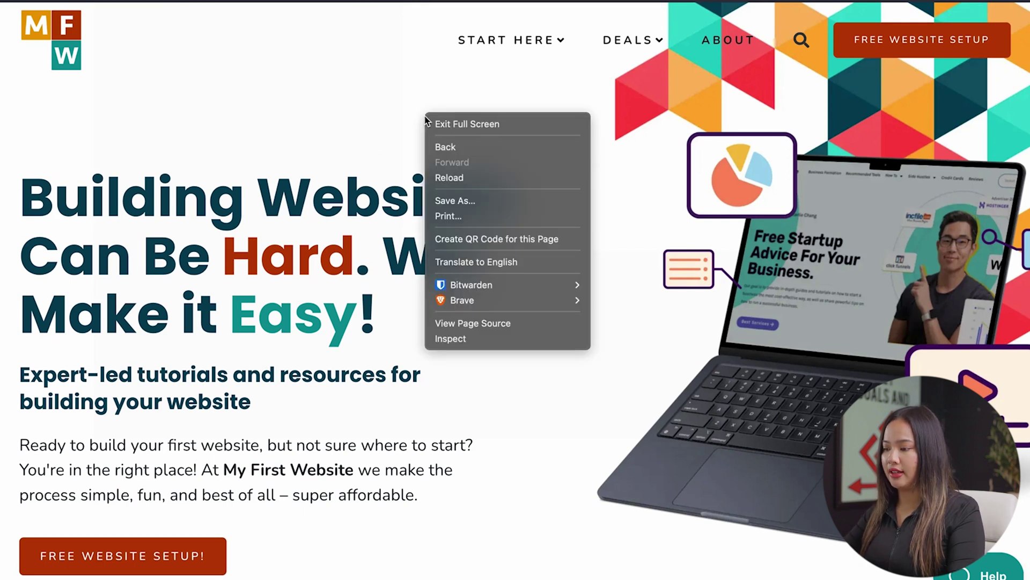
click(490, 339)
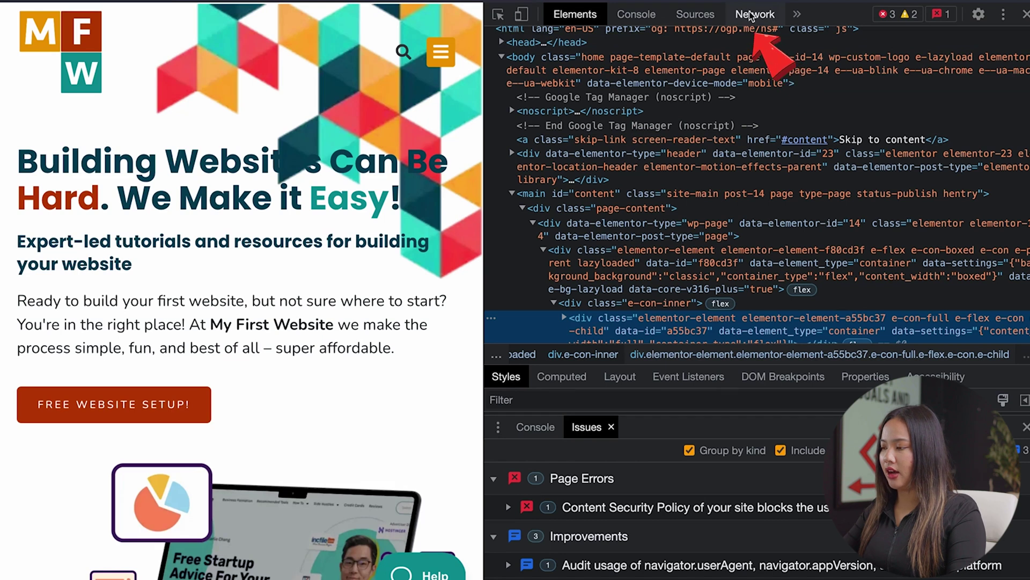
click(752, 16)
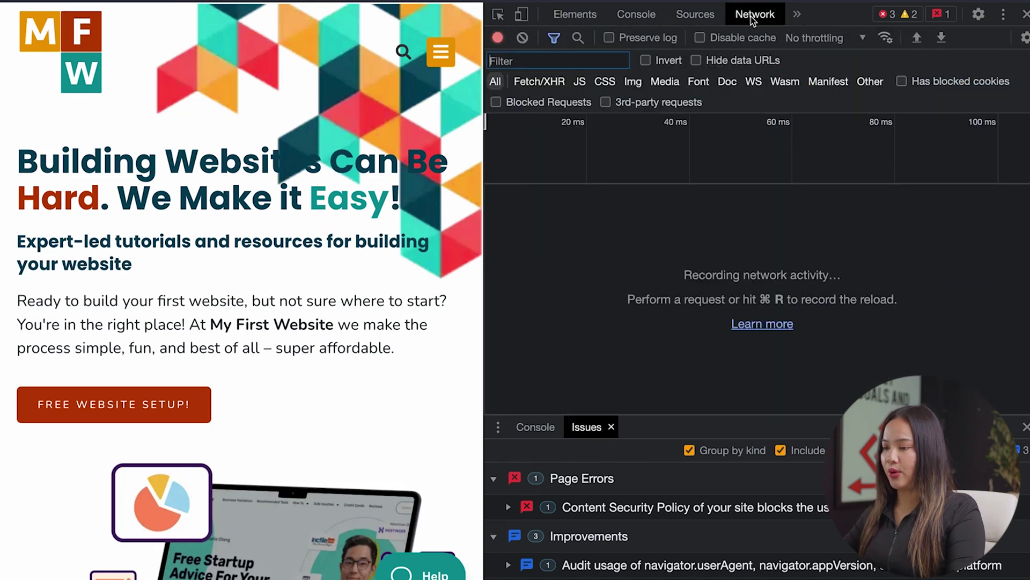
key(super+r)
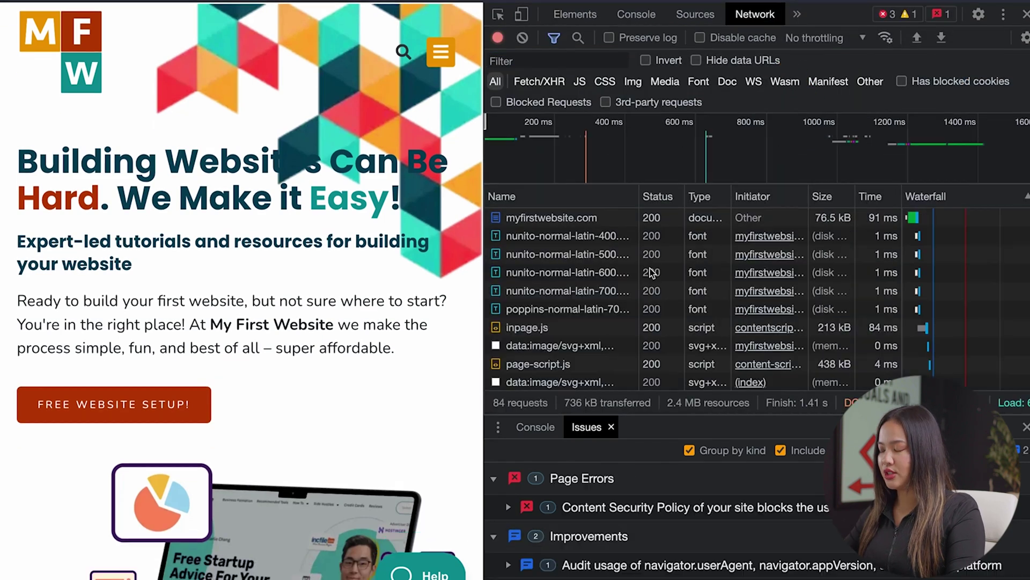
click(548, 218)
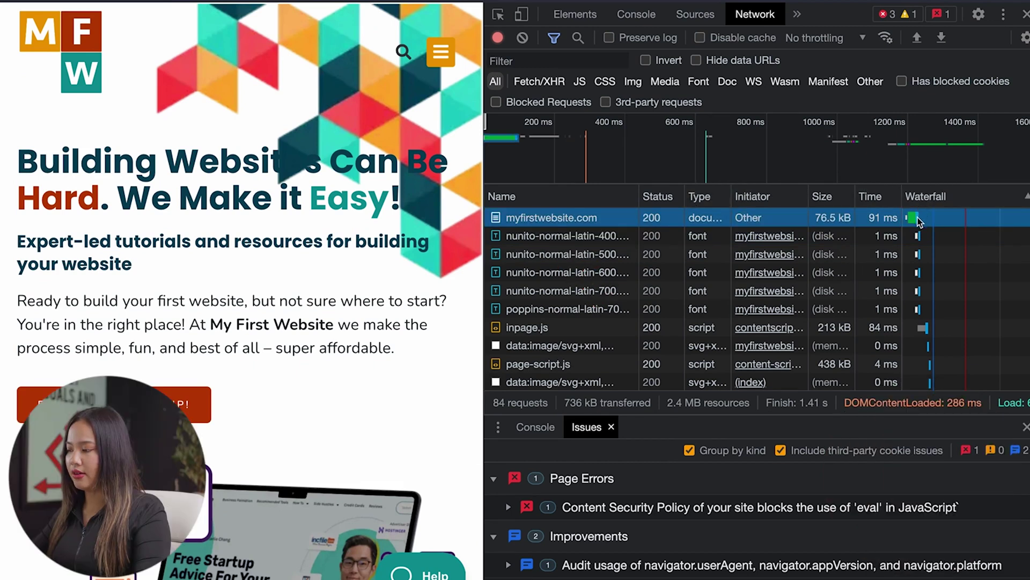
mouse_move(916, 217)
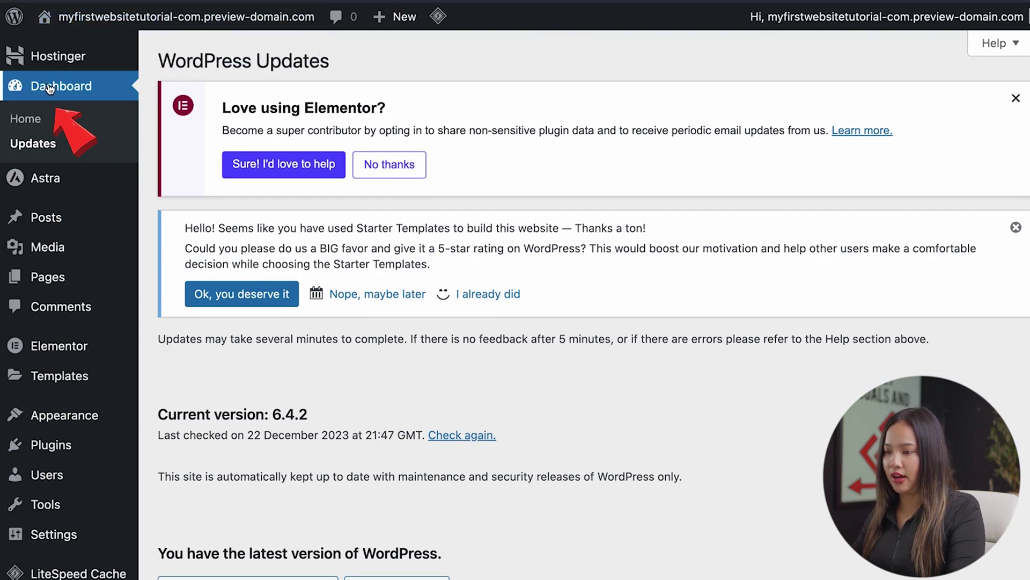
Re-check WordPress for updates and review the latest-version status message.
click(33, 144)
scroll(245, 170, down, 4)
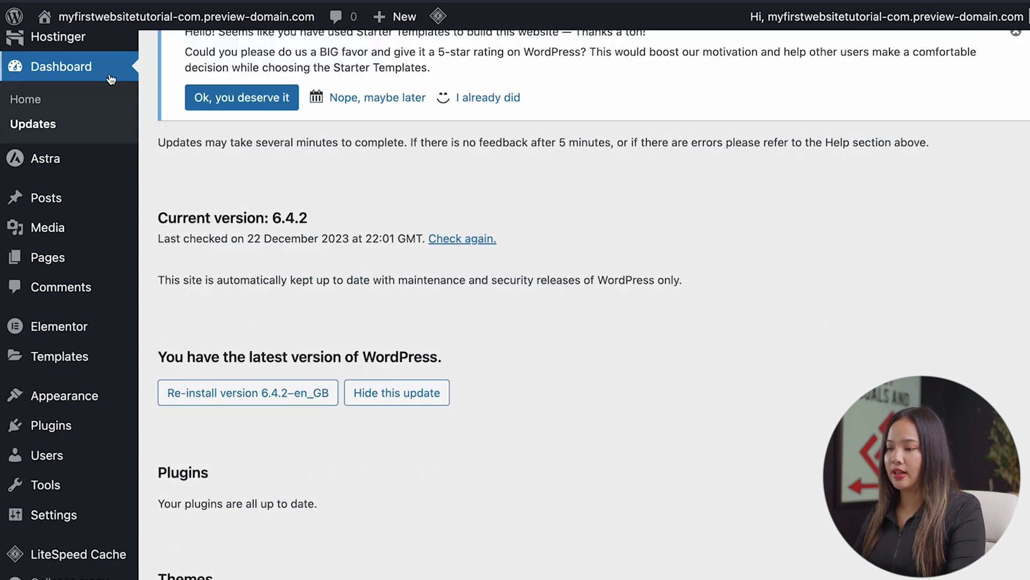
scroll(295, 189, down, 1)
scroll(293, 186, down, 1)
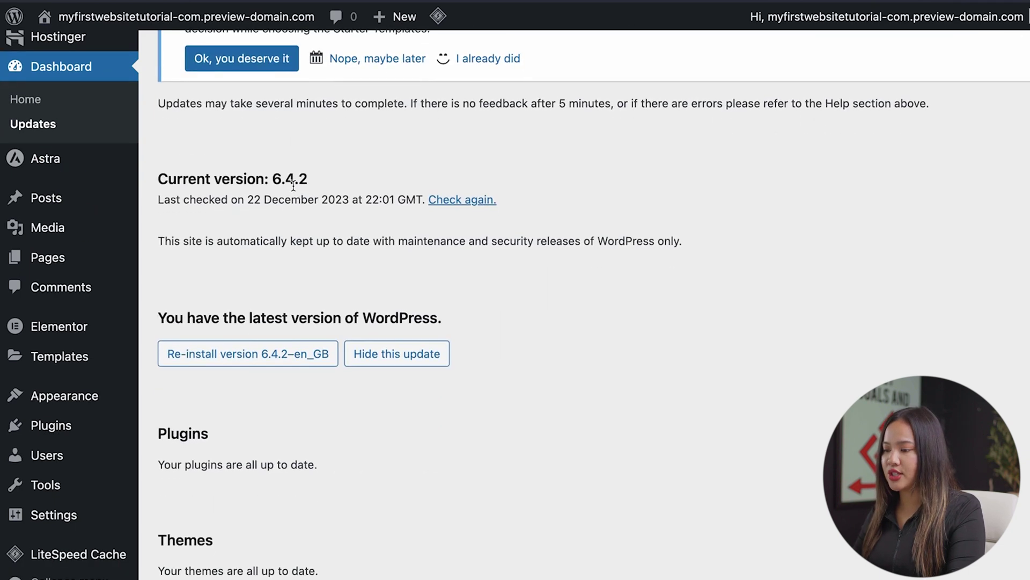
scroll(321, 180, down, 3)
drag(438, 221, 148, 225)
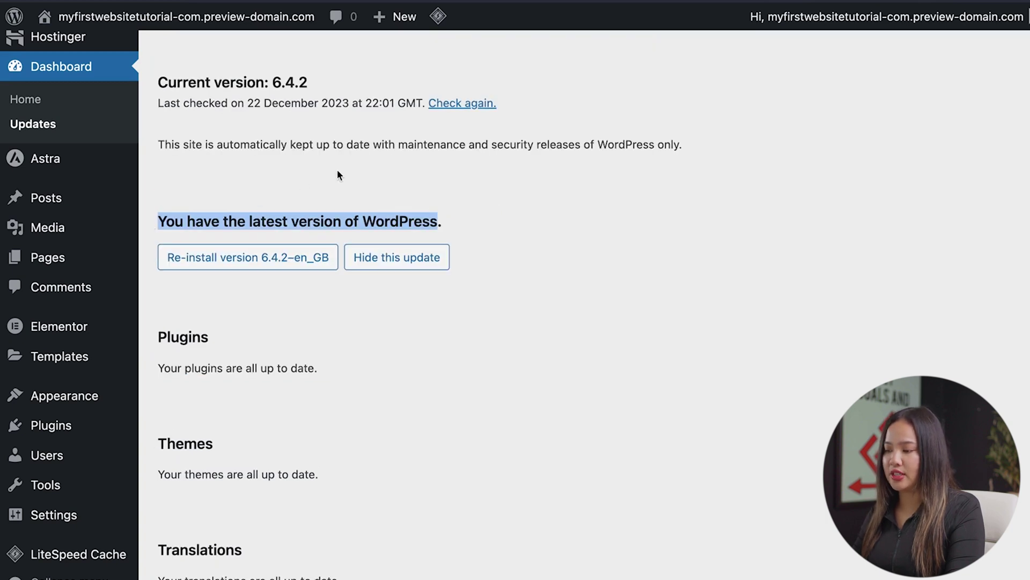
scroll(317, 274, down, 1)
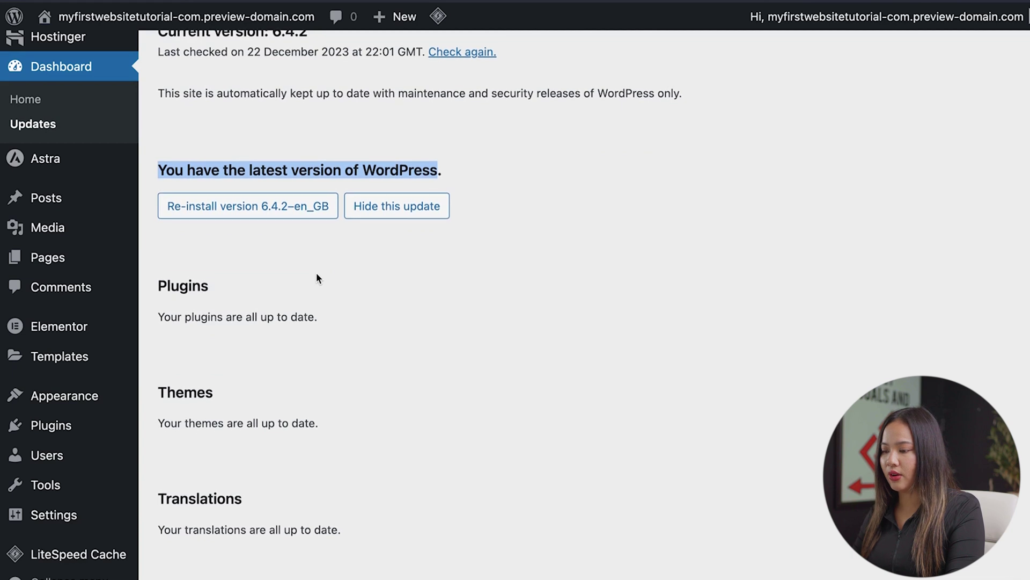
Highlight the plugins and themes up-to-date messages, then view the installed plugins list.
click(326, 321)
drag(326, 320, 155, 286)
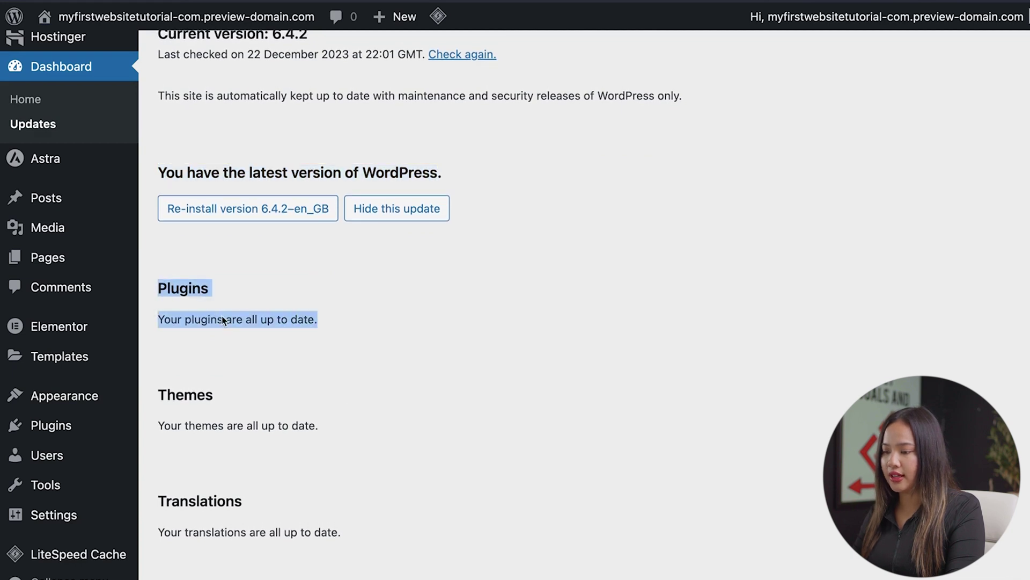
drag(328, 419, 196, 405)
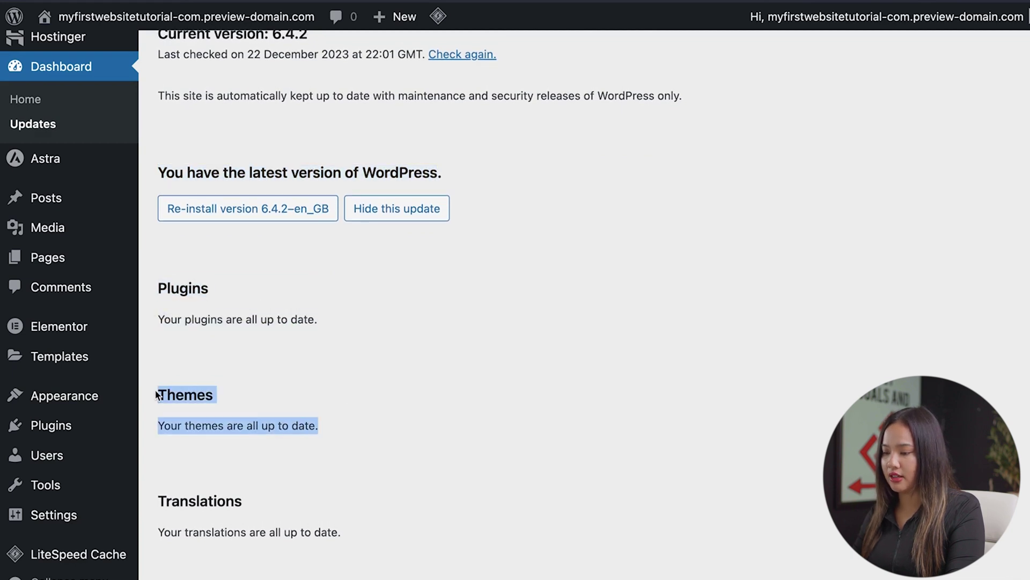
mouse_move(66, 443)
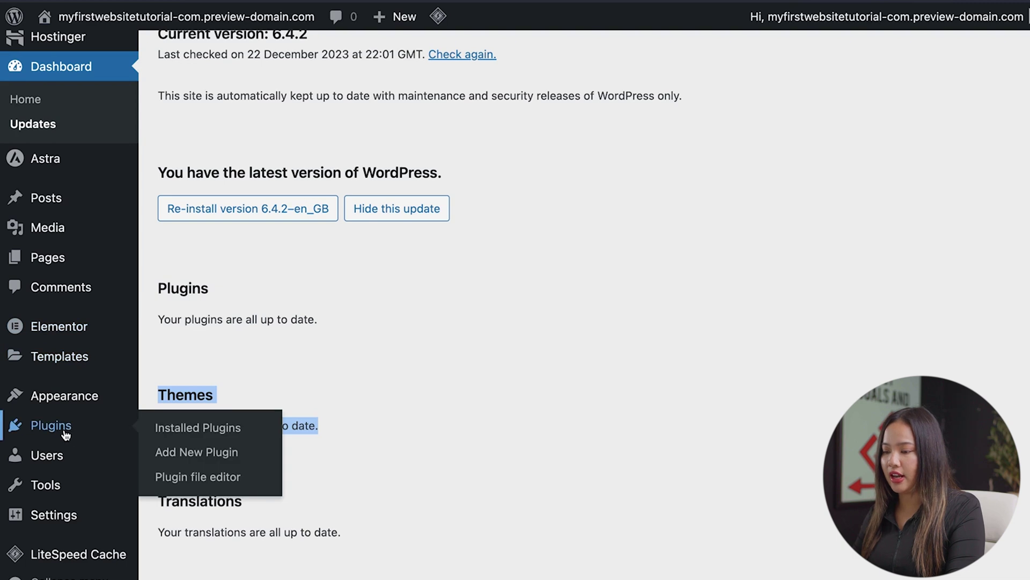
click(65, 432)
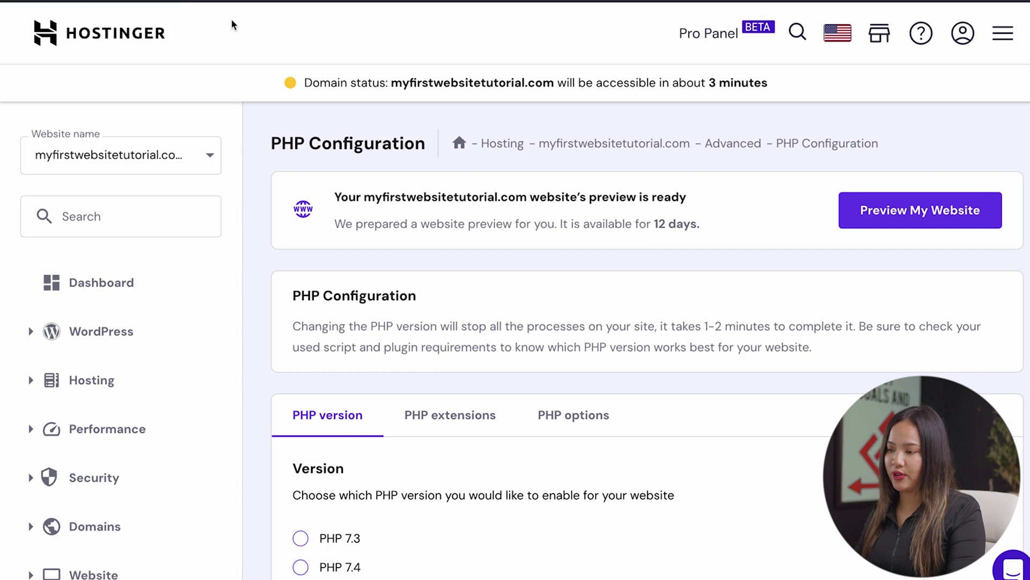
Change the website's PHP version from 8.1 to 8.2 under PHP Configuration.
scroll(200, 96, down, 1)
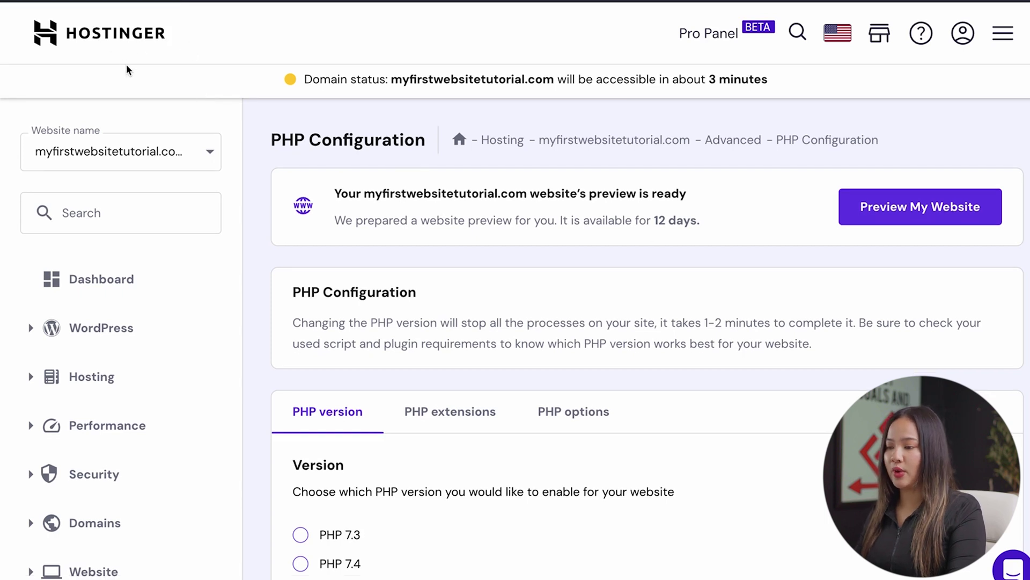
scroll(127, 70, down, 3)
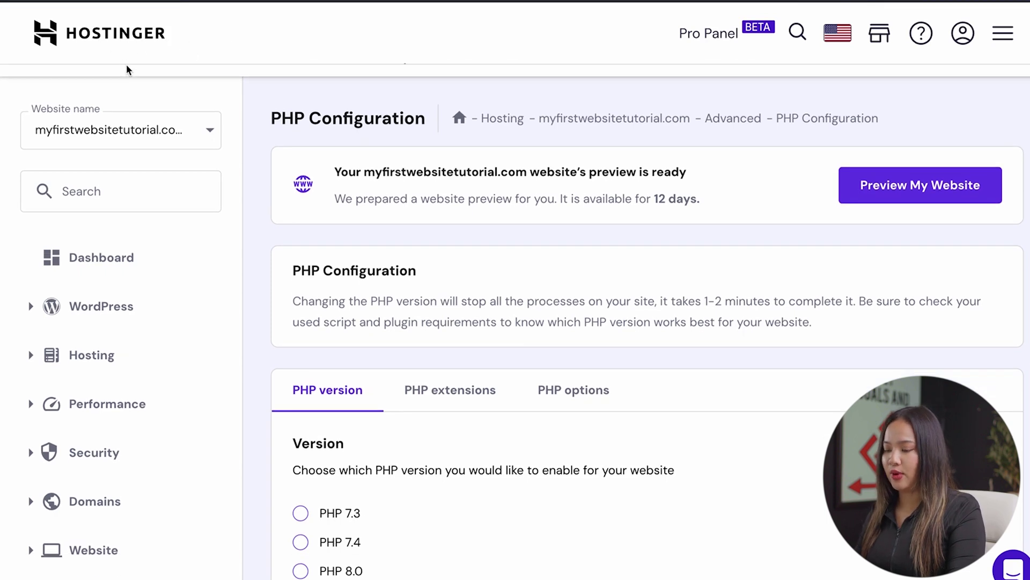
scroll(127, 69, down, 10)
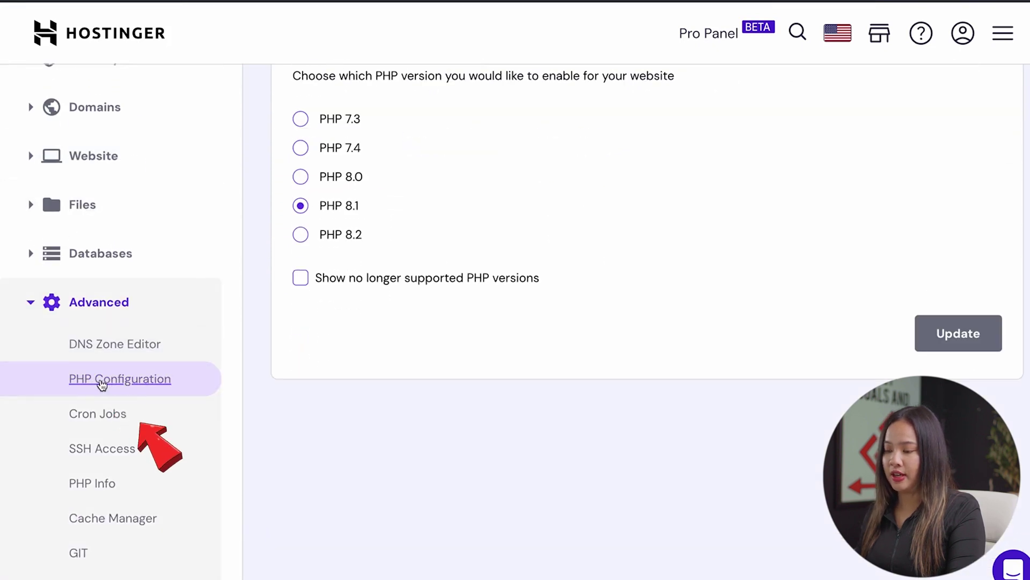
click(107, 382)
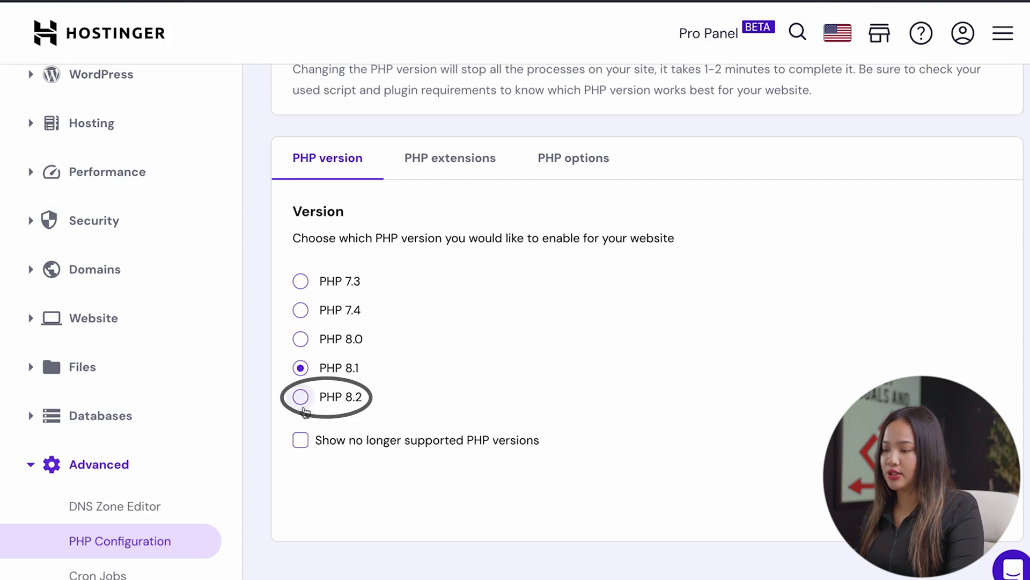
click(300, 396)
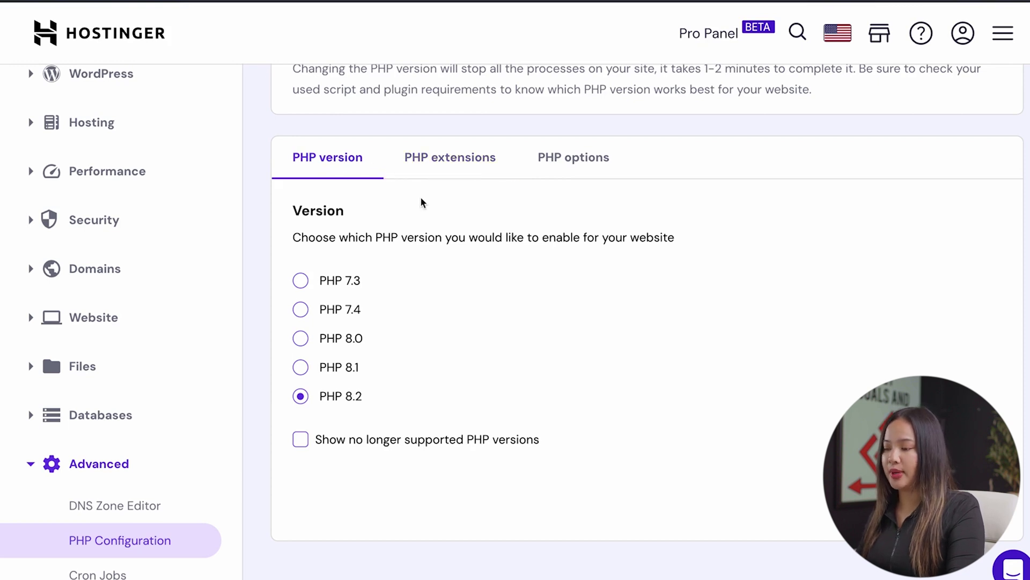
scroll(423, 203, up, 5)
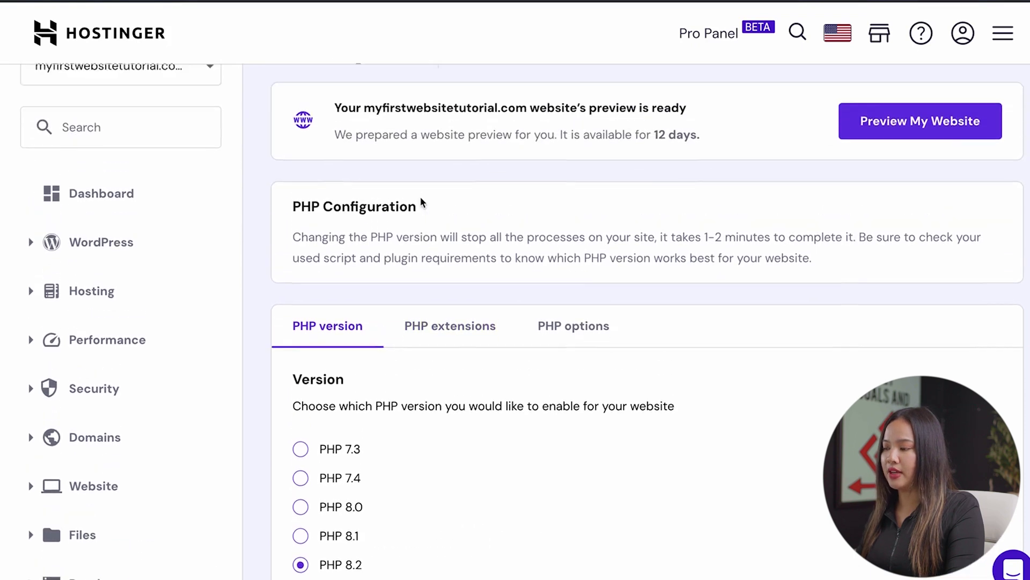
scroll(423, 202, down, 1)
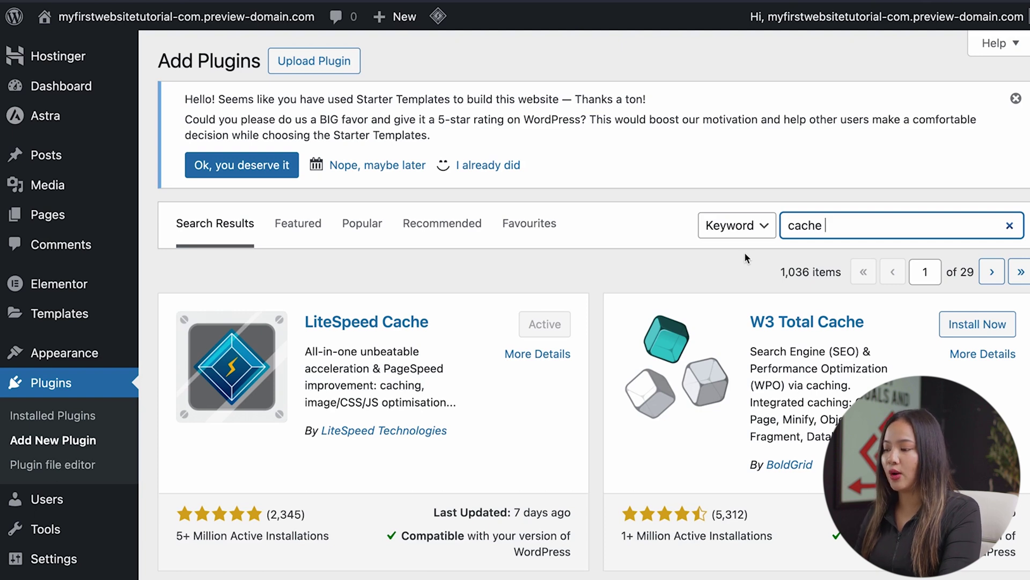
Search Add New Plugin for 'cache' to list available caching plugins.
click(77, 383)
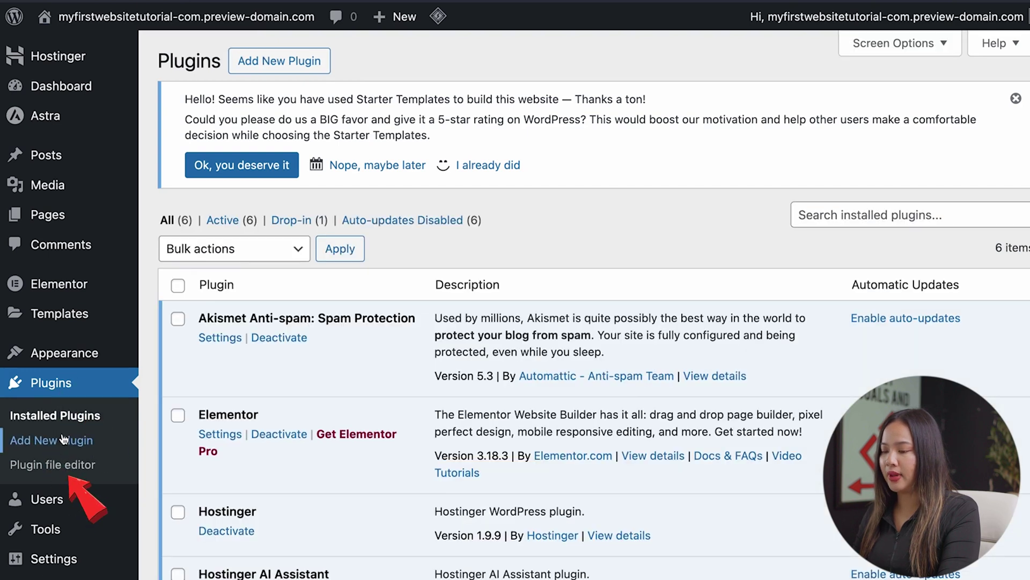
click(63, 439)
text(cahce)
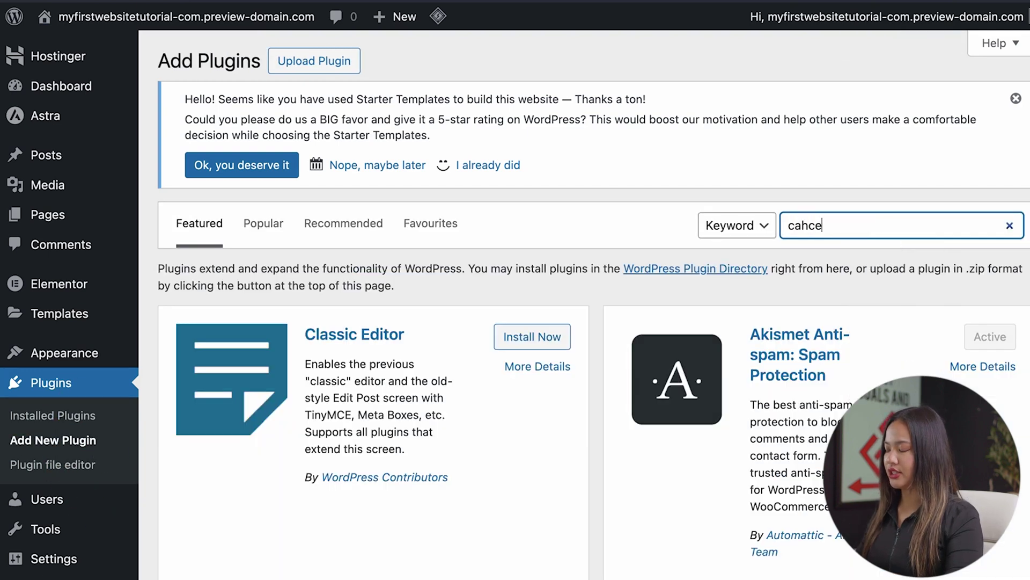
key(BackSpace)
key(BackSpace)
key(BackSpace)
text(che)
scroll(536, 250, down, 2)
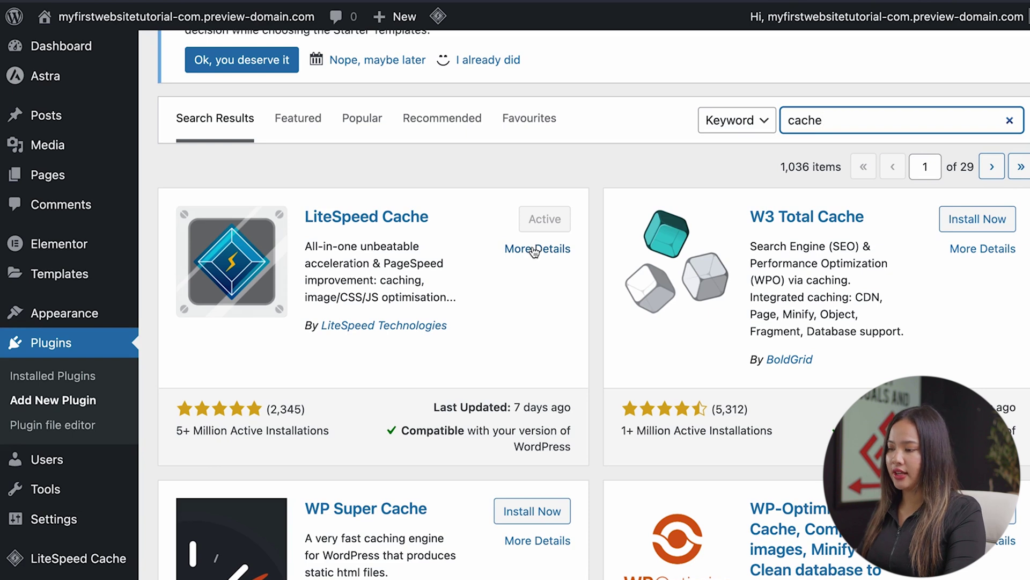
Read LiteSpeed Cache's all-in-one acceleration description, then browse the other cache results.
click(532, 250)
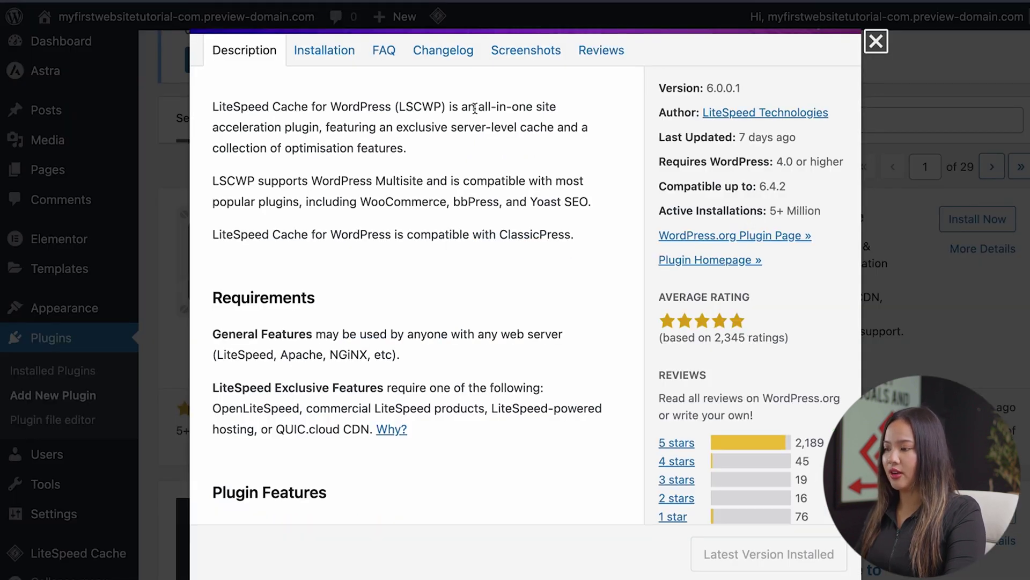
drag(475, 108, 447, 144)
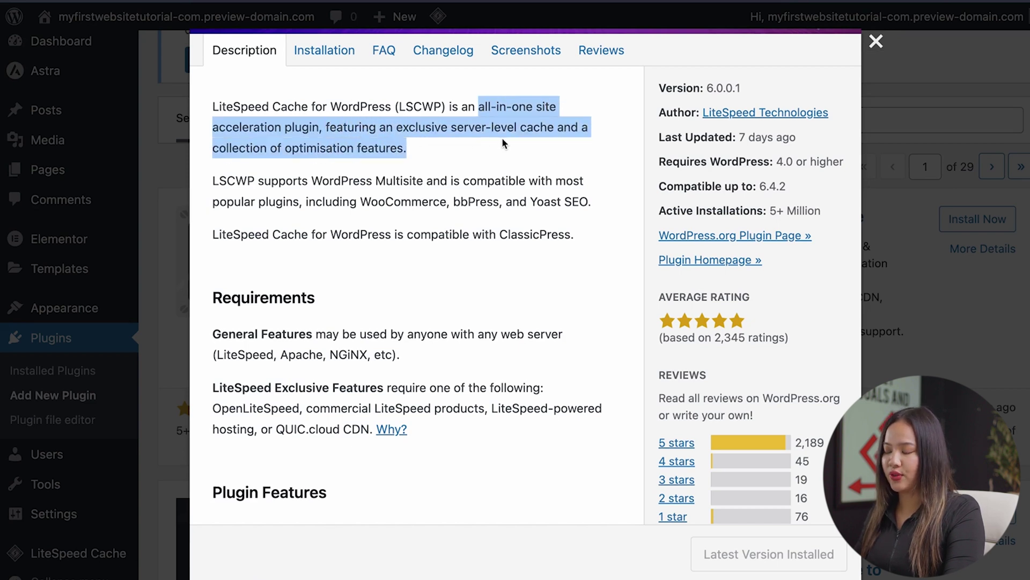
drag(548, 142, 528, 155)
key(Escape)
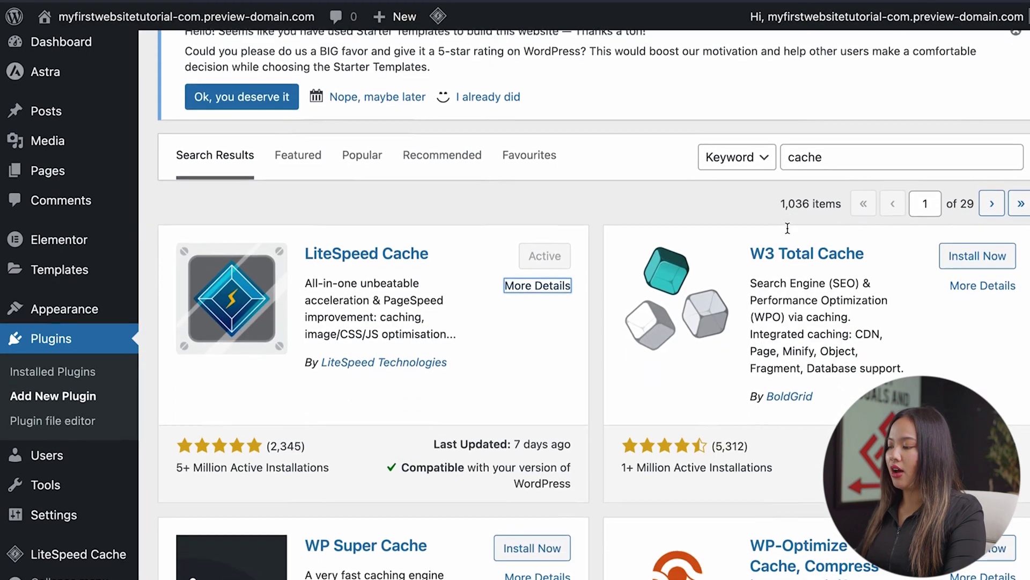
scroll(788, 228, down, 2)
scroll(787, 228, down, 8)
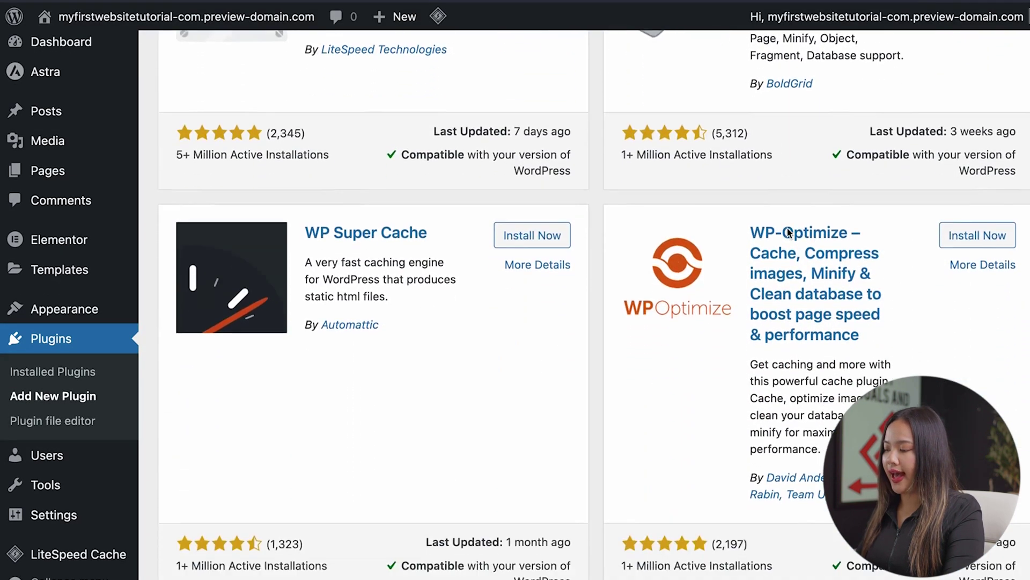
scroll(787, 228, down, 3)
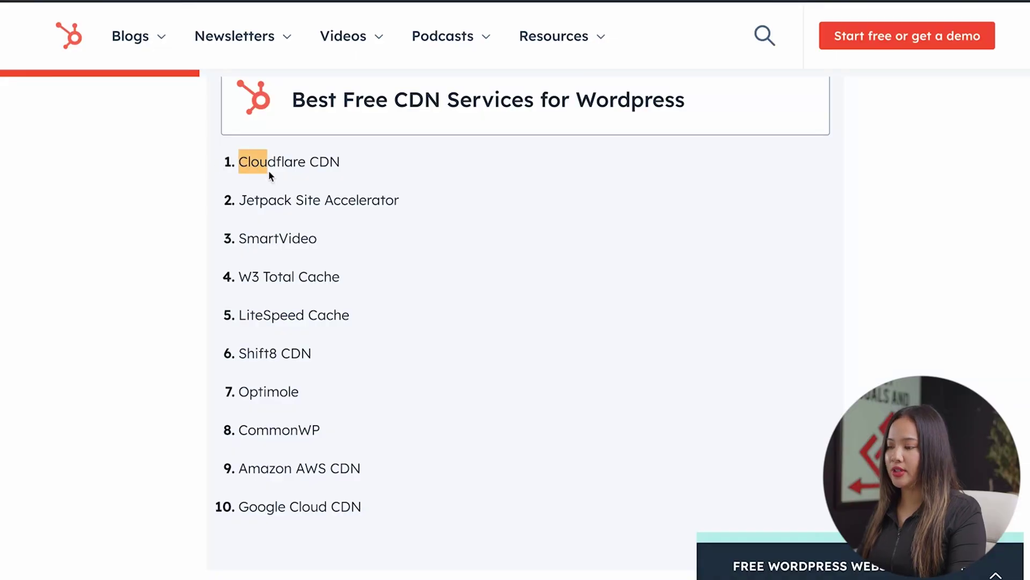
Highlight the CDN services the summary lists: Cloudflare, CDN Enabler and RocketCDN.
drag(268, 173, 411, 509)
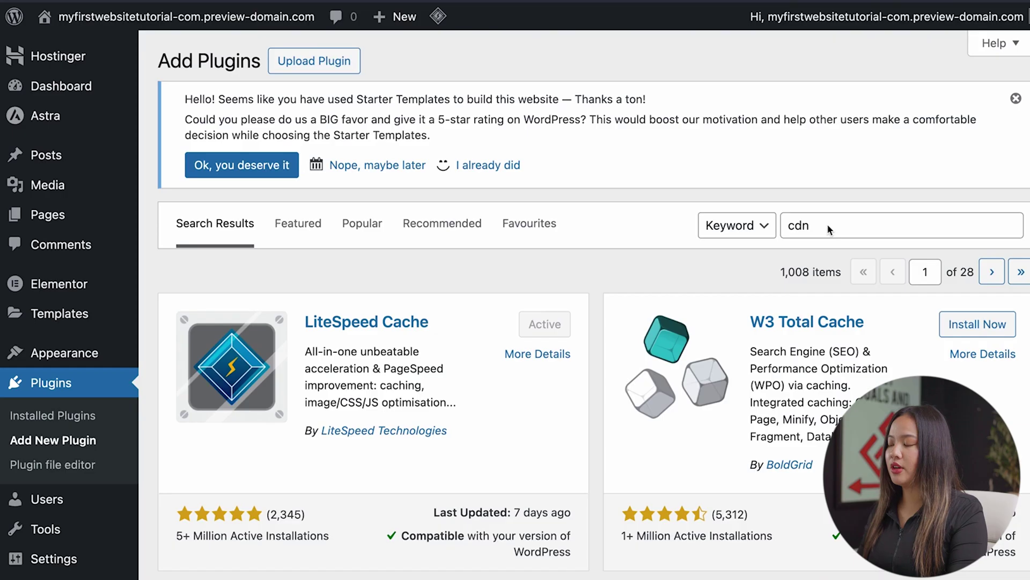
scroll(826, 223, down, 8)
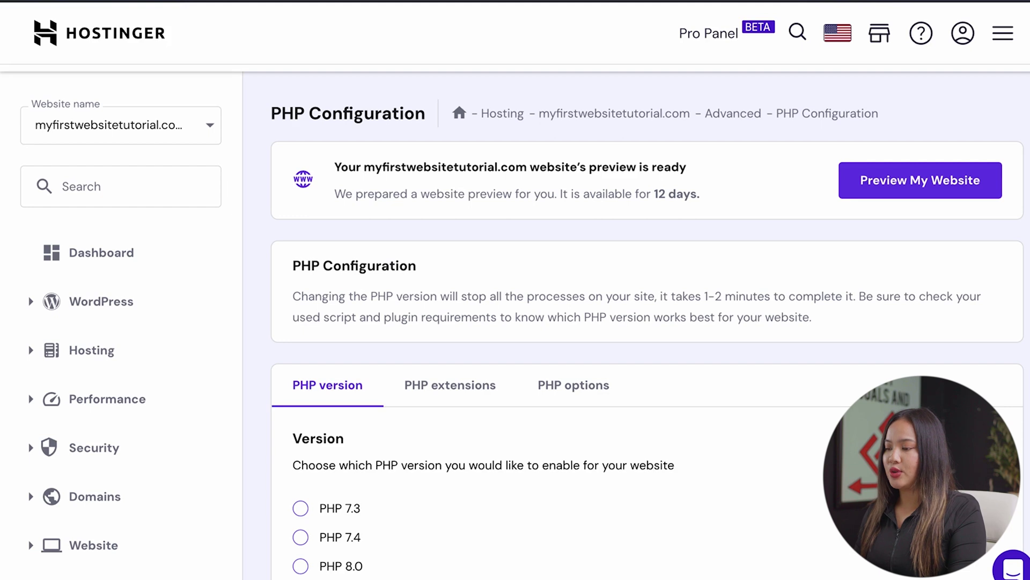
Expand the hPanel Databases section to show the phpMyAdmin page with the site's MySQL database.
scroll(83, 329, down, 2)
scroll(211, 82, up, 2)
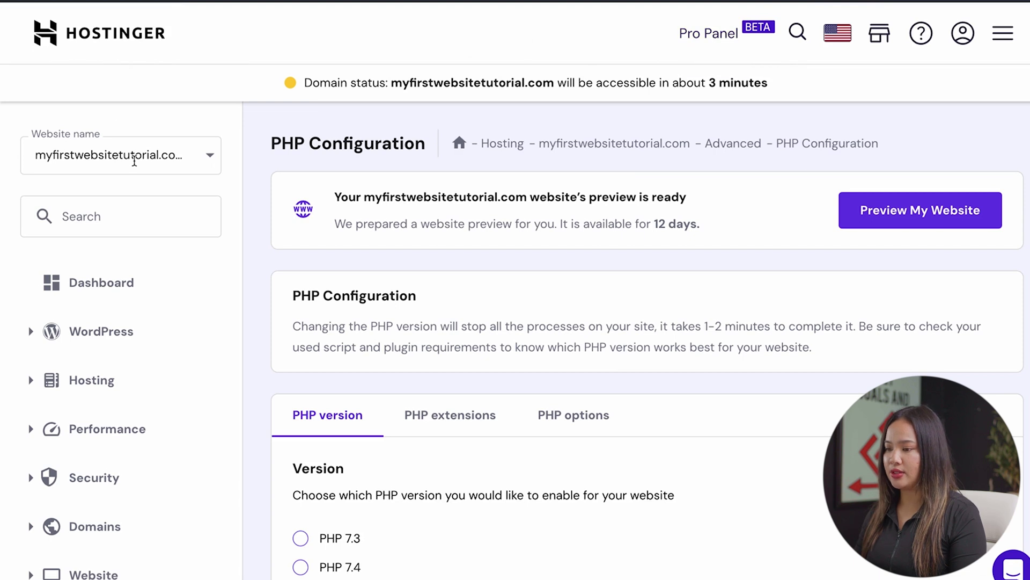
scroll(135, 161, down, 6)
click(98, 325)
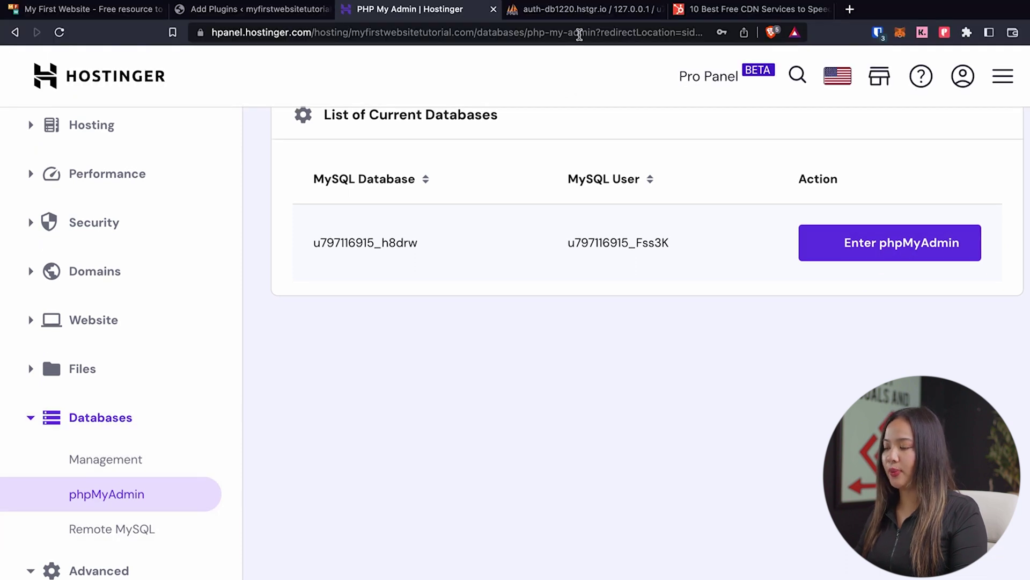
Enter phpMyAdmin on the site's WordPress database to list its wp_ tables.
click(590, 11)
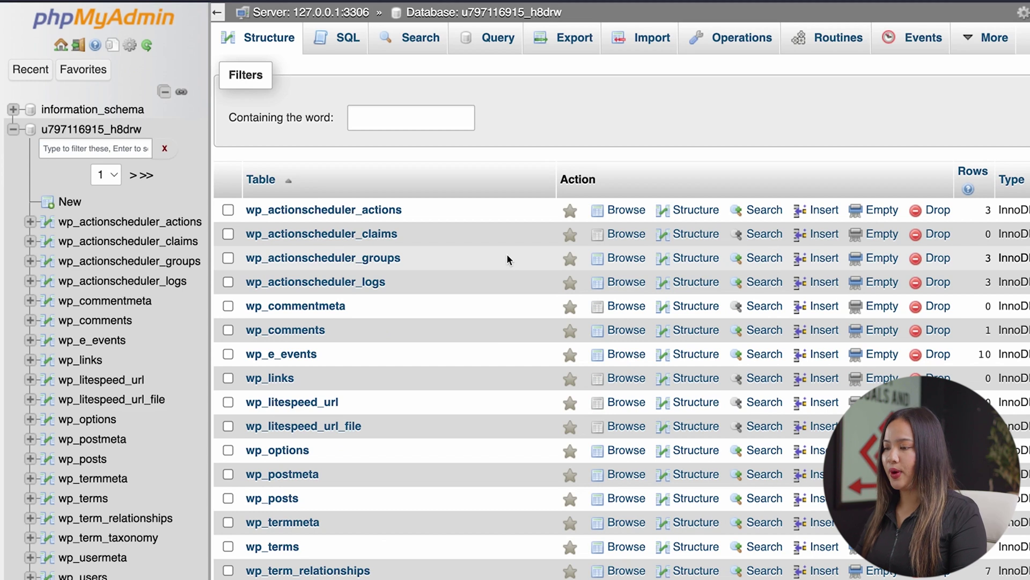